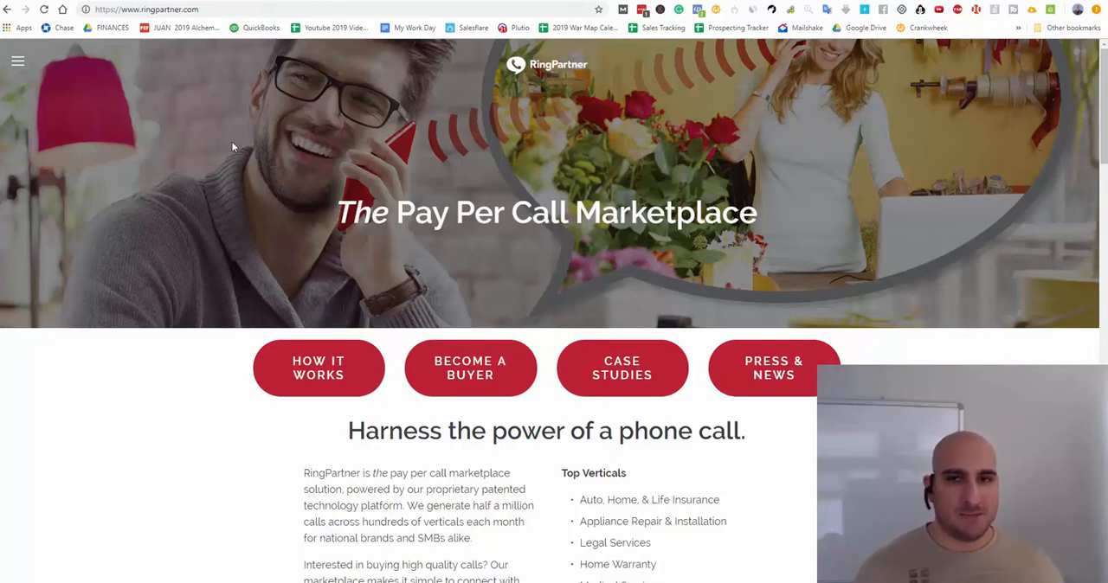
pyautogui.scroll(-1, 265, 156)
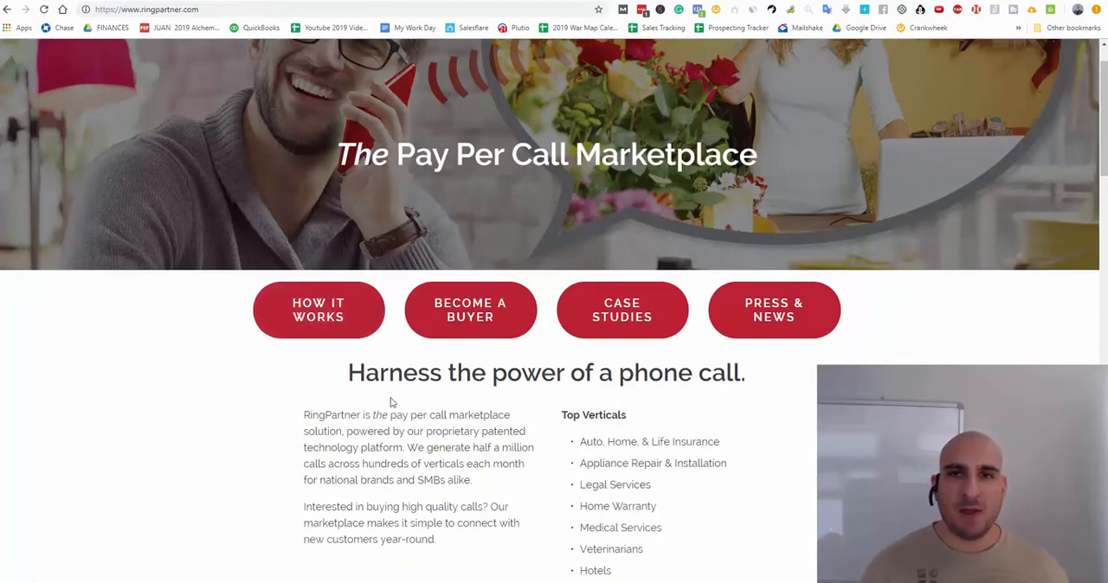
pyautogui.scroll(-1, 396, 409)
pyautogui.scroll(-1, 396, 409)
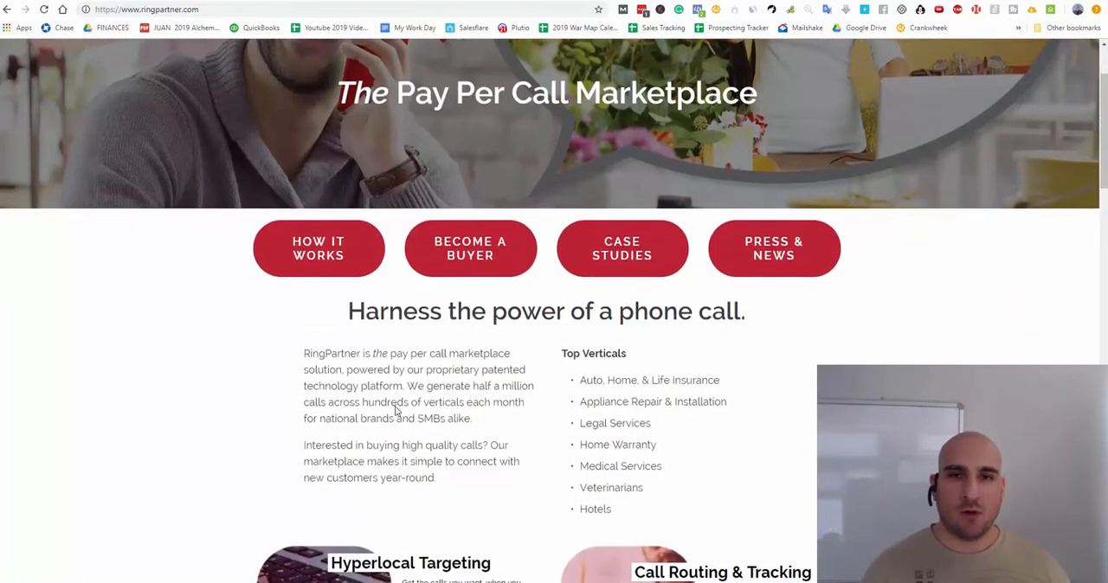
pyautogui.scroll(-1, 396, 409)
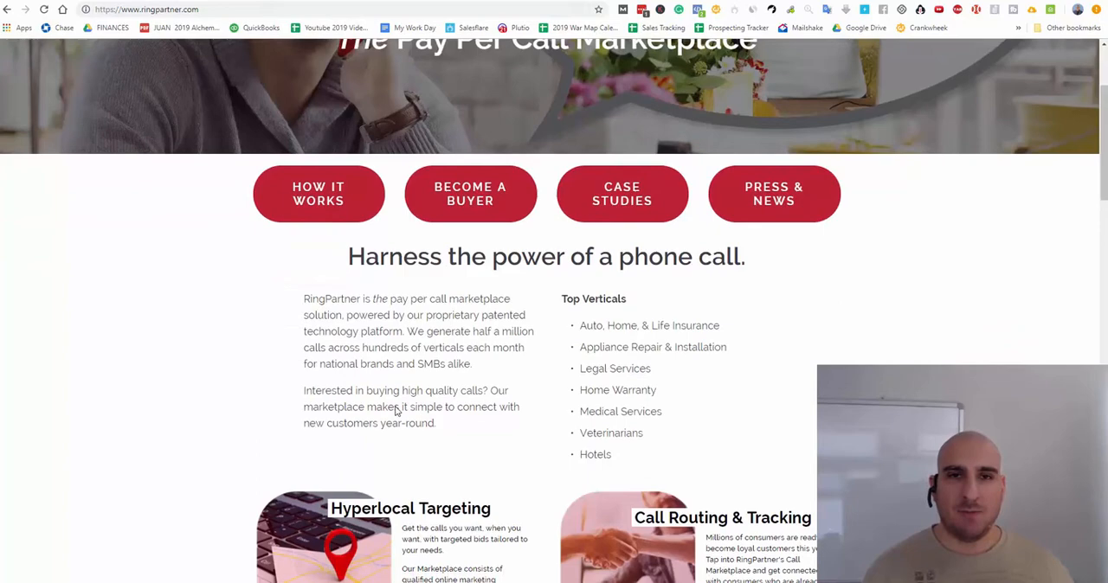
pyautogui.scroll(-1, 396, 410)
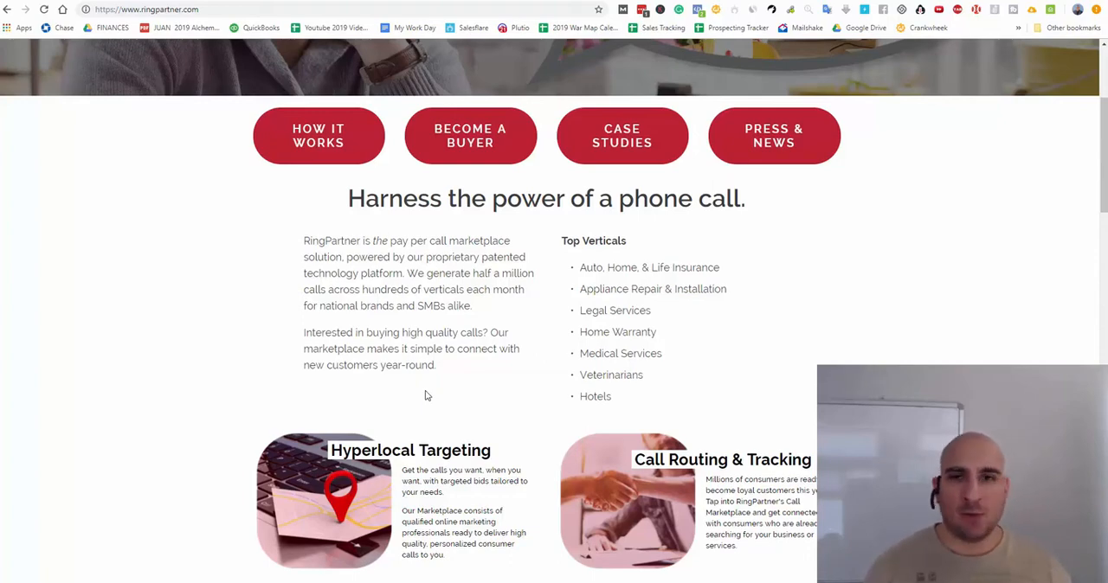
pyautogui.scroll(1, 418, 395)
pyautogui.scroll(3, 418, 394)
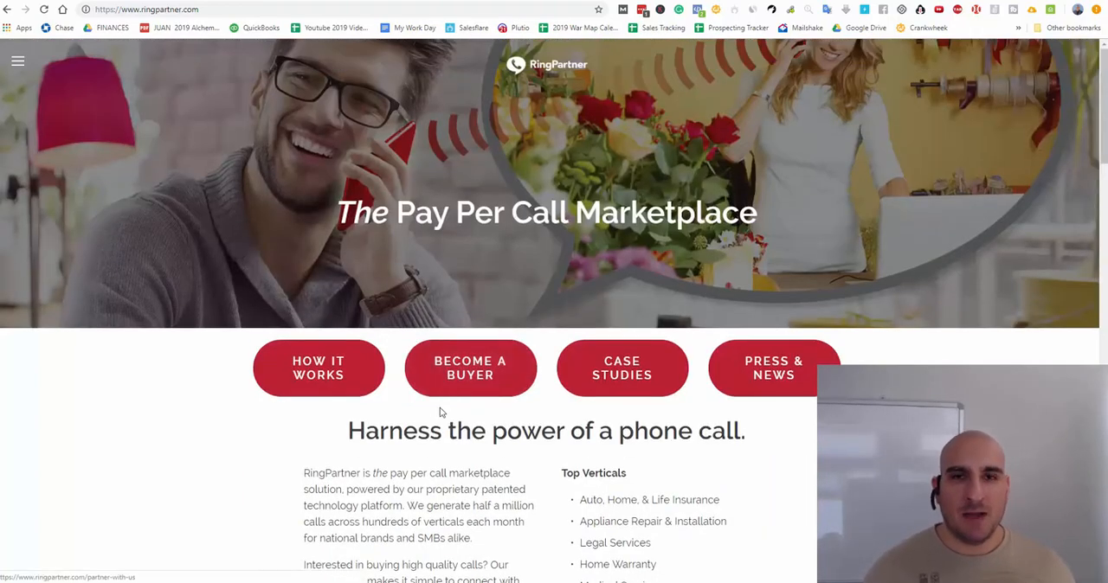